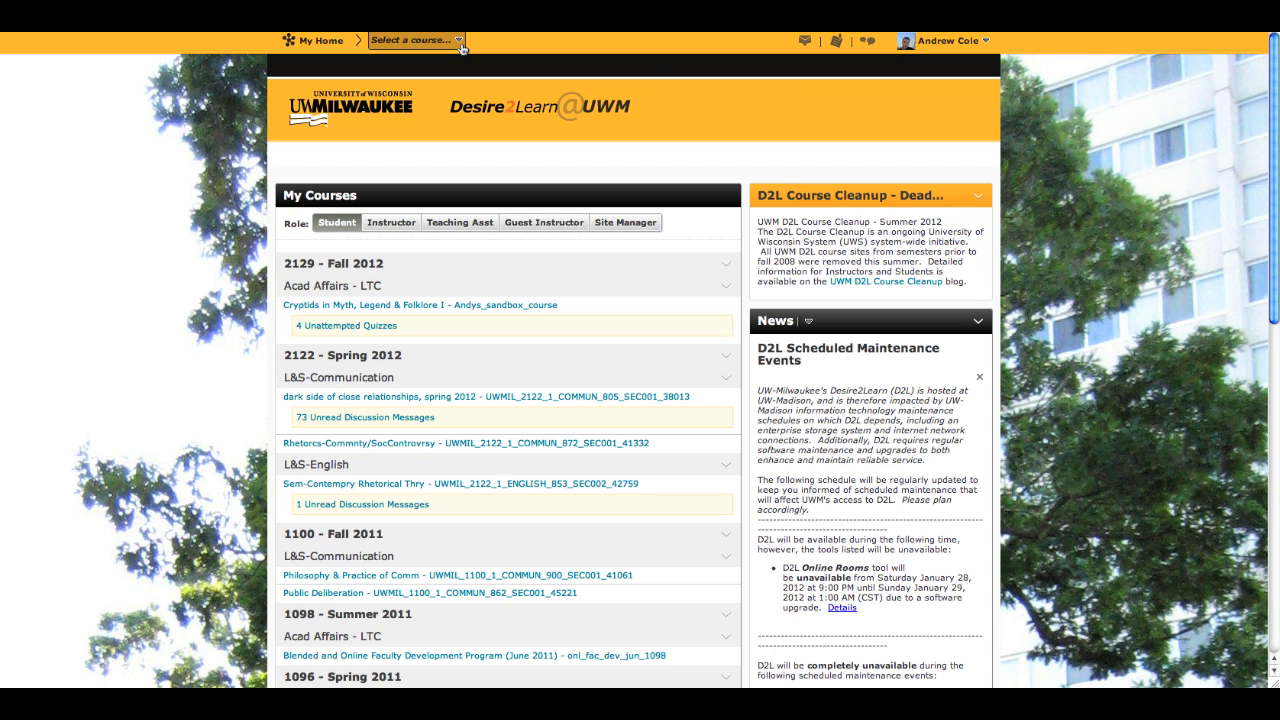
Look over the course selector and enter the Cryptids in Myth, Legend & Folklore I course
left_click(460, 42)
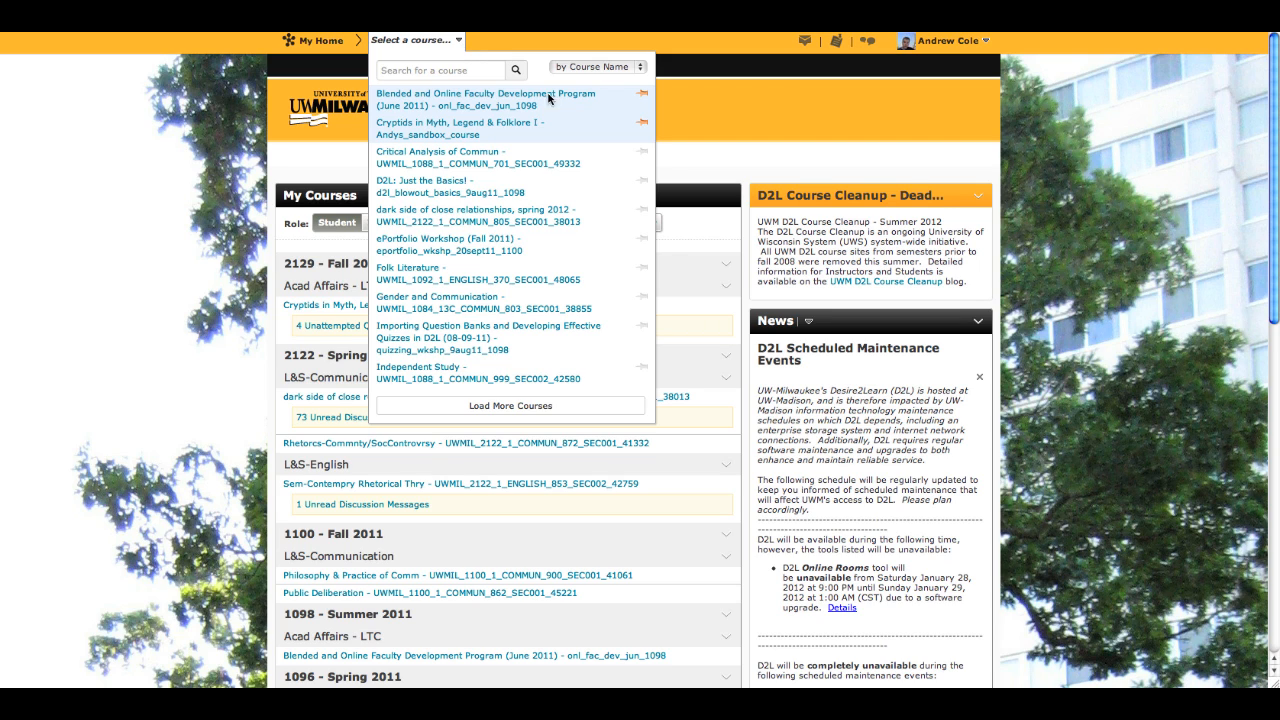
left_click(702, 160)
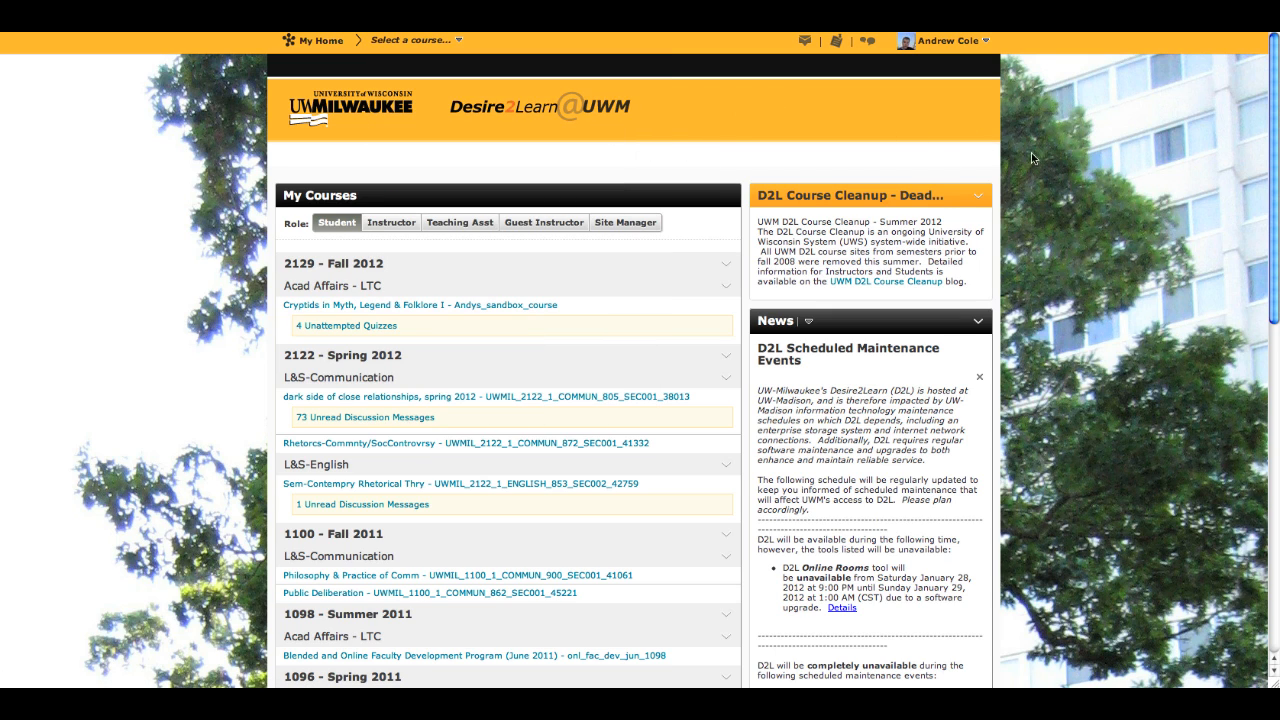
left_click(986, 42)
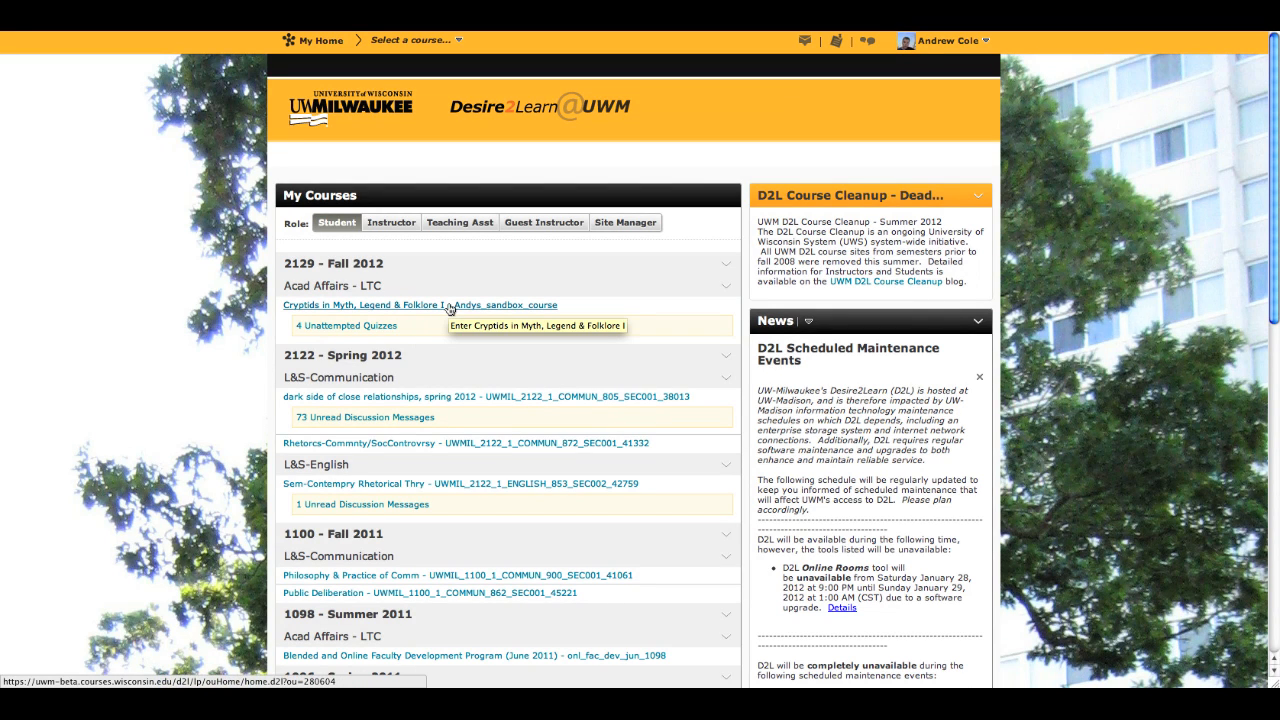
left_click(449, 305)
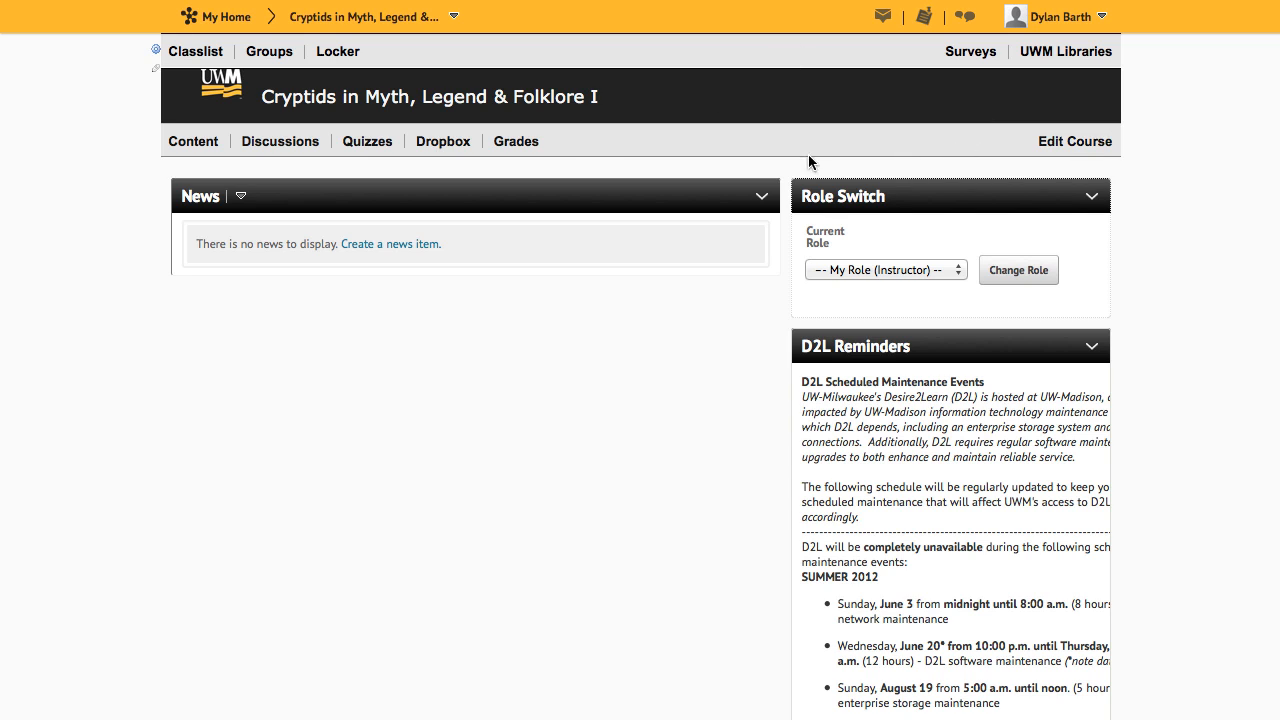
View the course's Grades page and return to the course home page
left_click(541, 143)
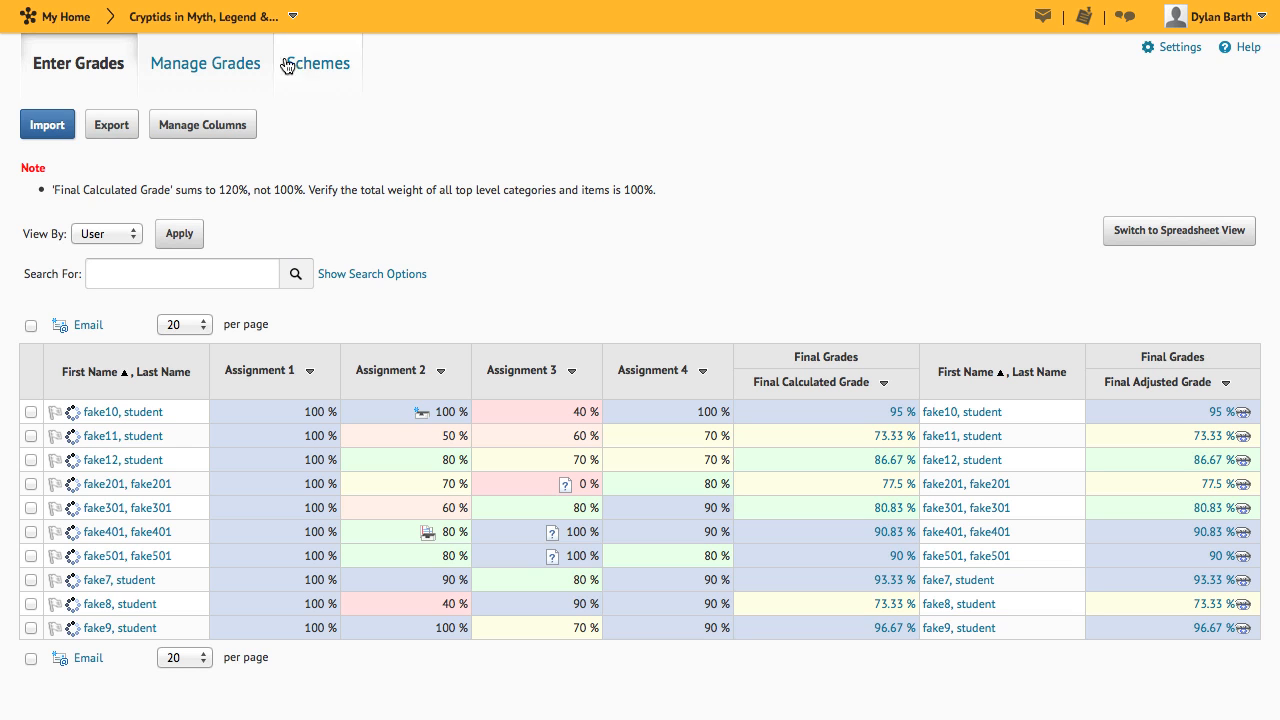
left_click(228, 25)
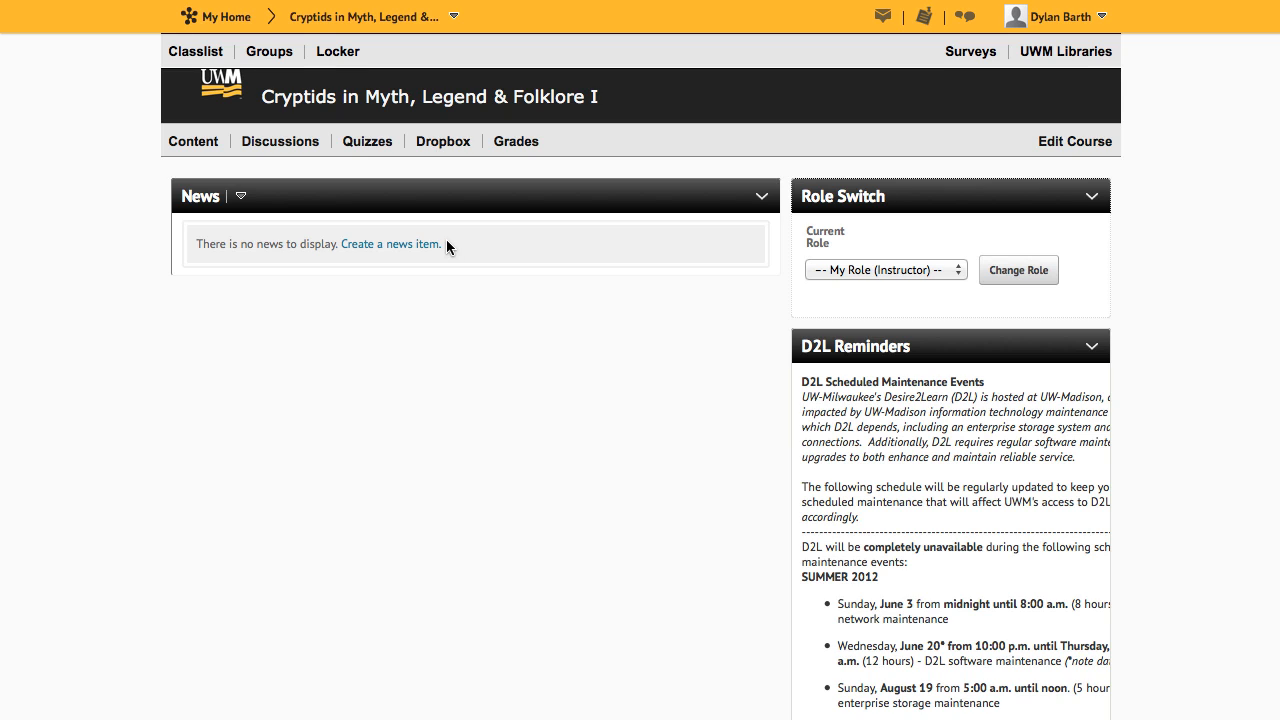
Set the Welcome! news item's start date to the current date and time, and update the item
left_click(240, 197)
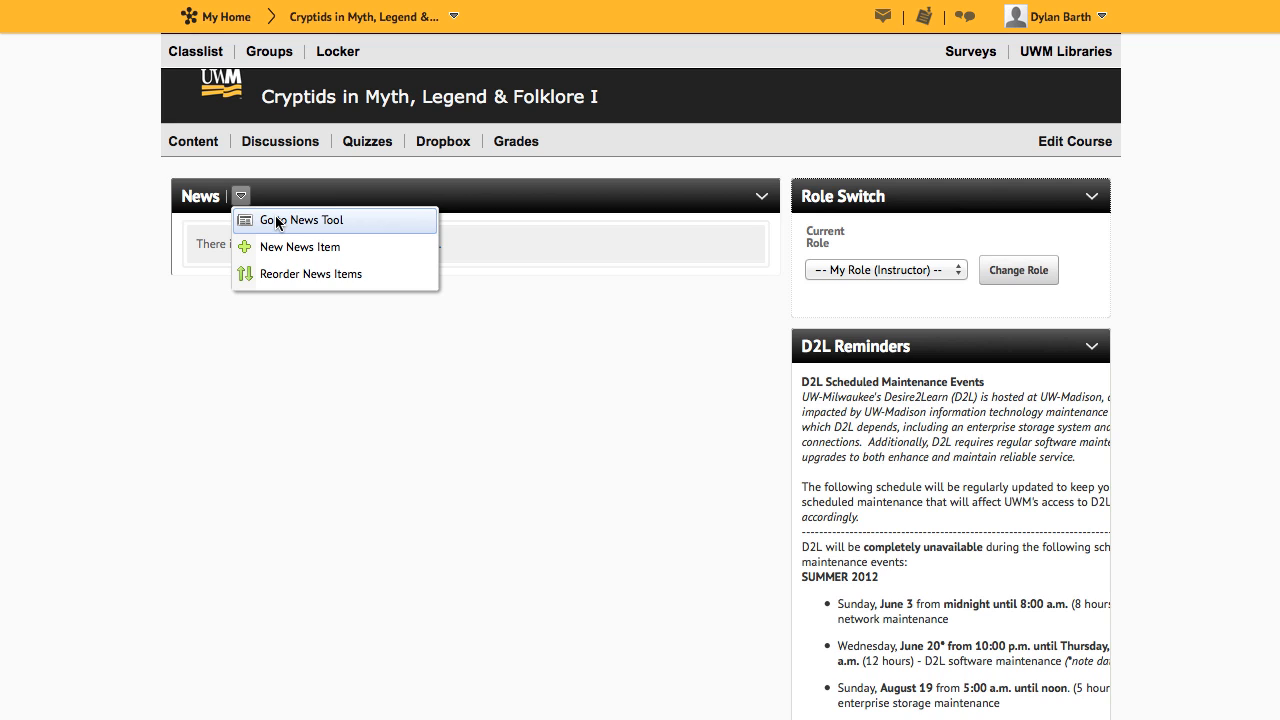
left_click(277, 221)
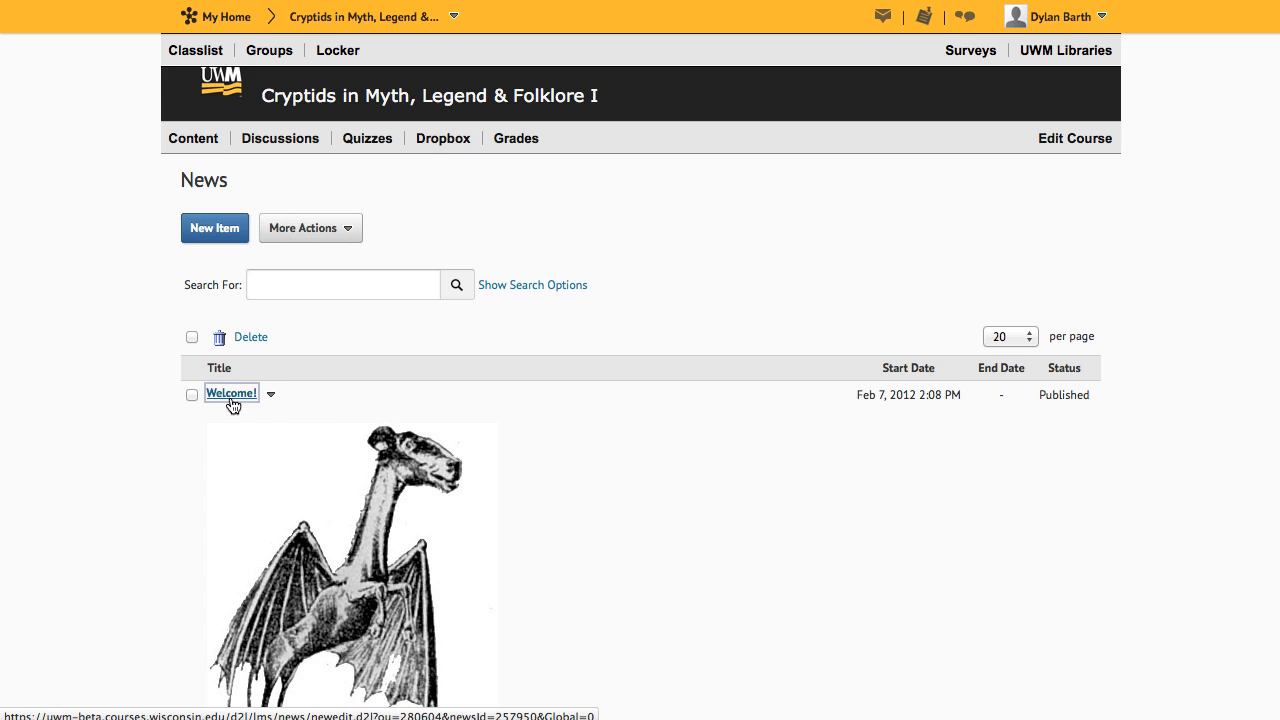
left_click(231, 397)
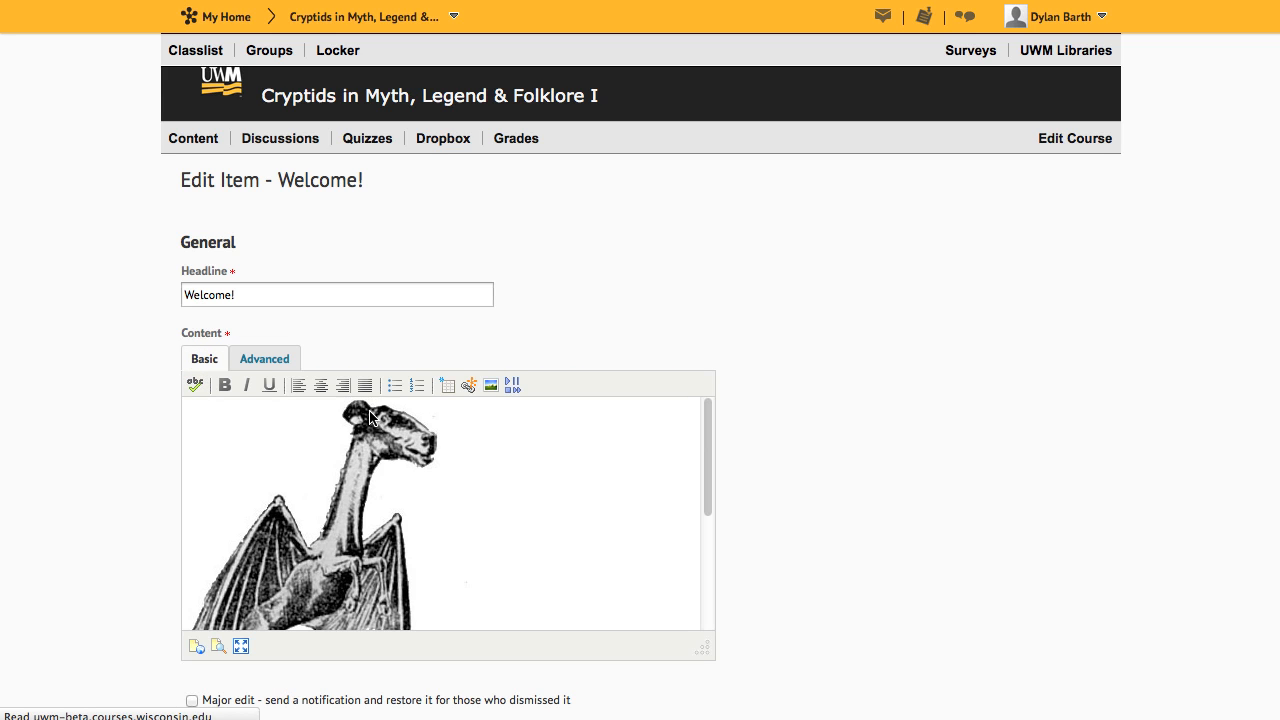
scroll(369, 412, "down", 3)
scroll(880, 444, "down", 5)
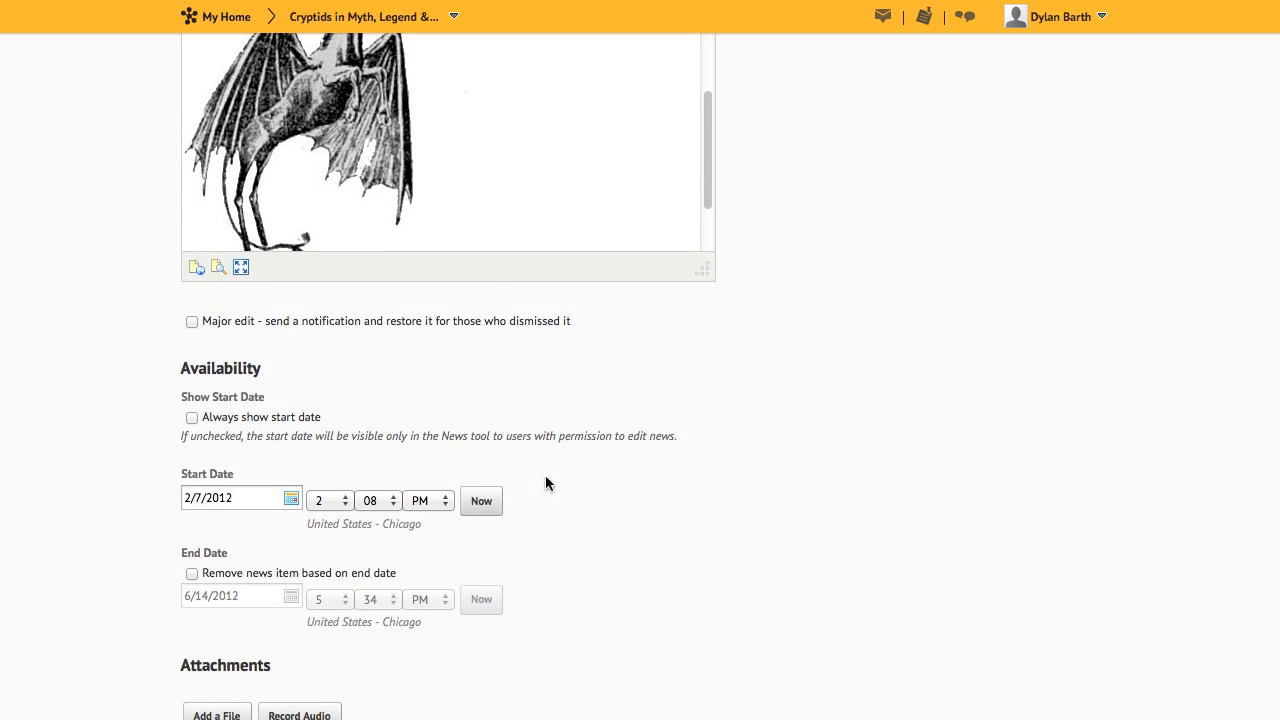
left_click(495, 509)
scroll(686, 487, "down", 5)
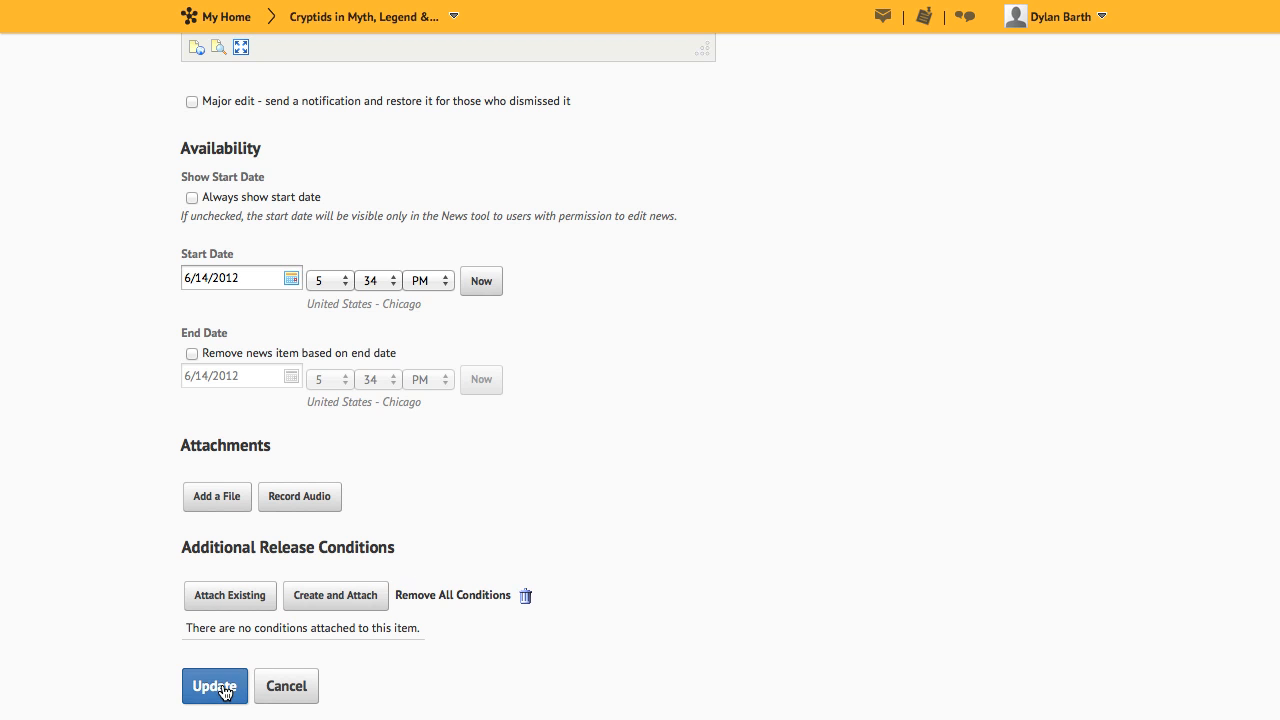
left_click(224, 690)
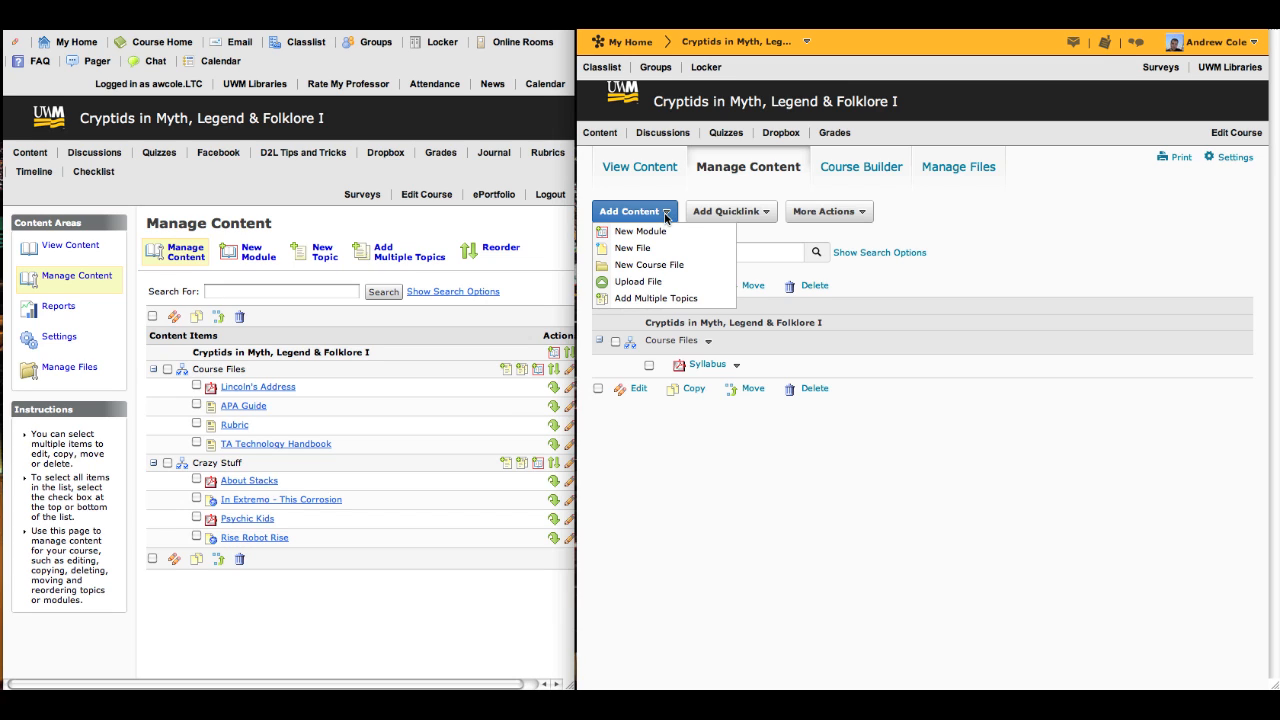
left_click(869, 213)
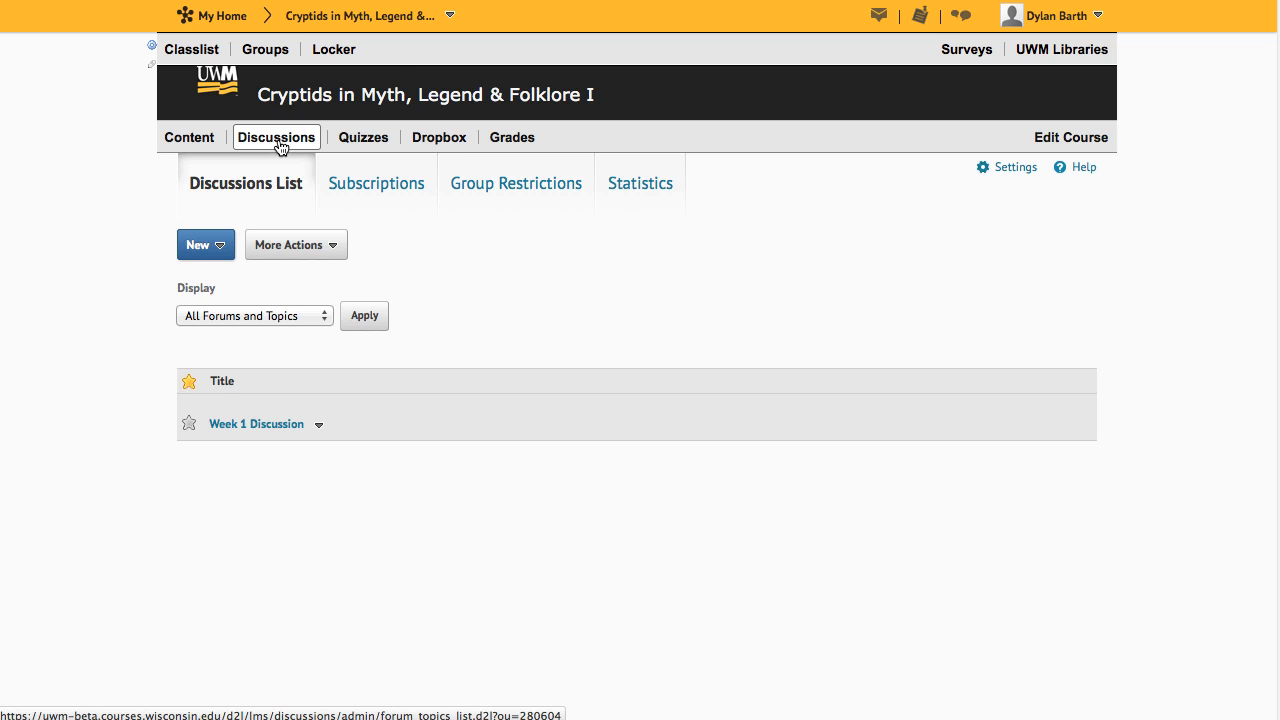
Start a new discussion topic in the Week 1 Discussion forum with the title "Week 1 Discussion"
left_click(219, 250)
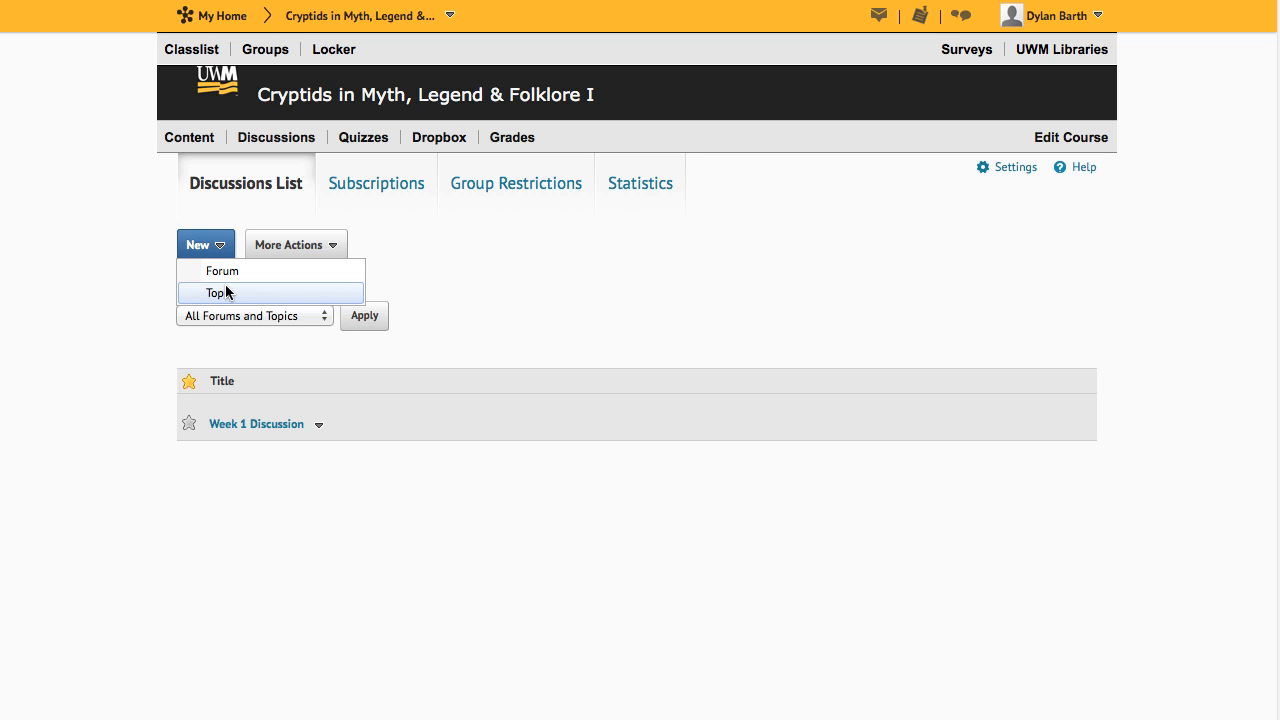
left_click(225, 291)
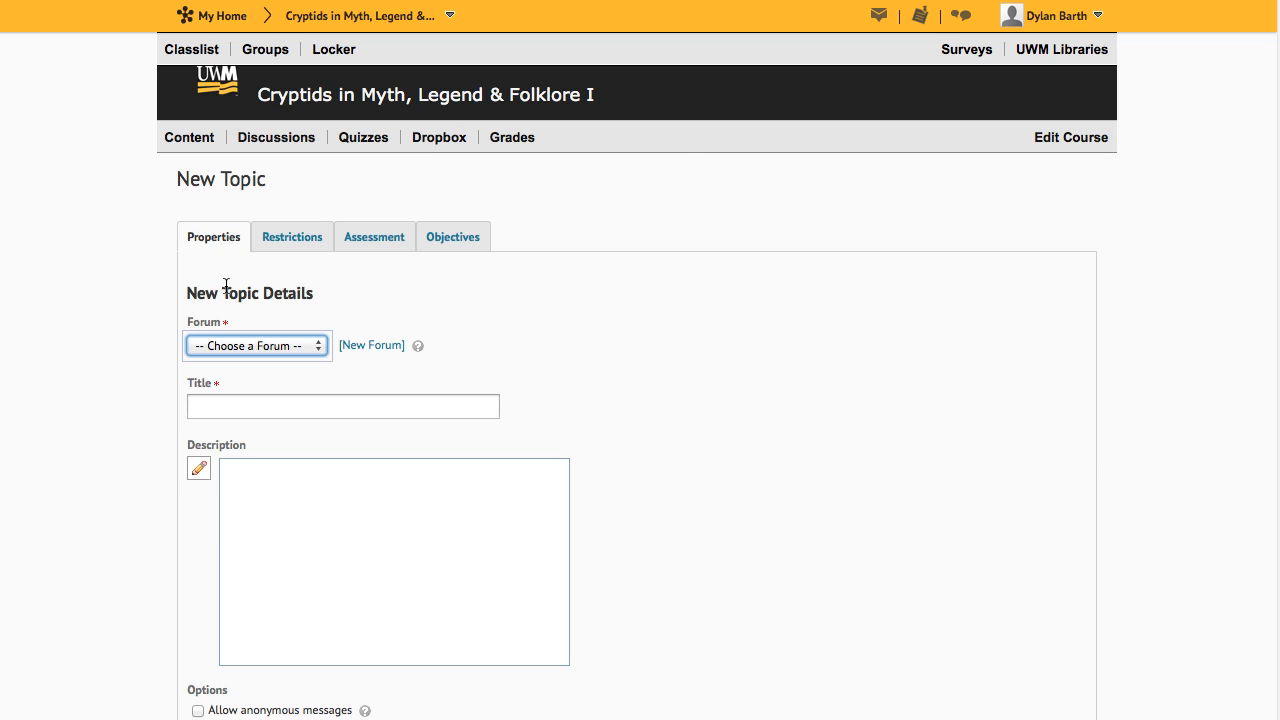
left_click(313, 349)
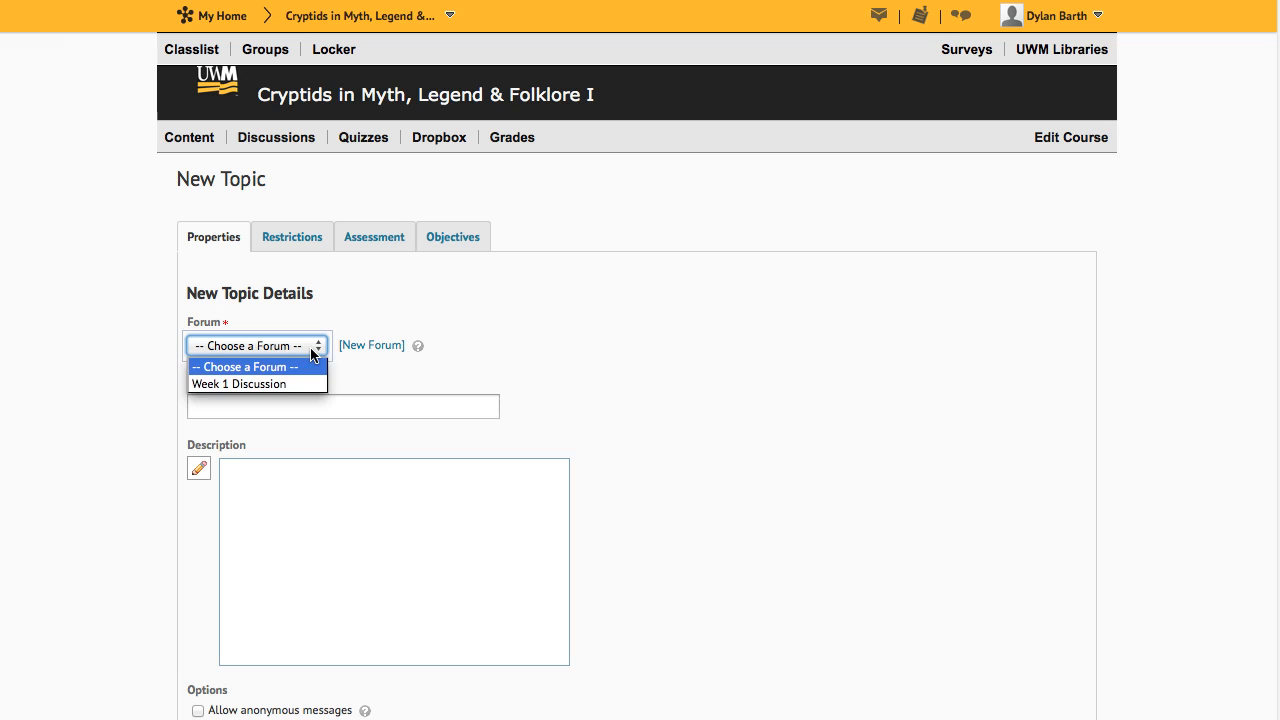
left_click(291, 383)
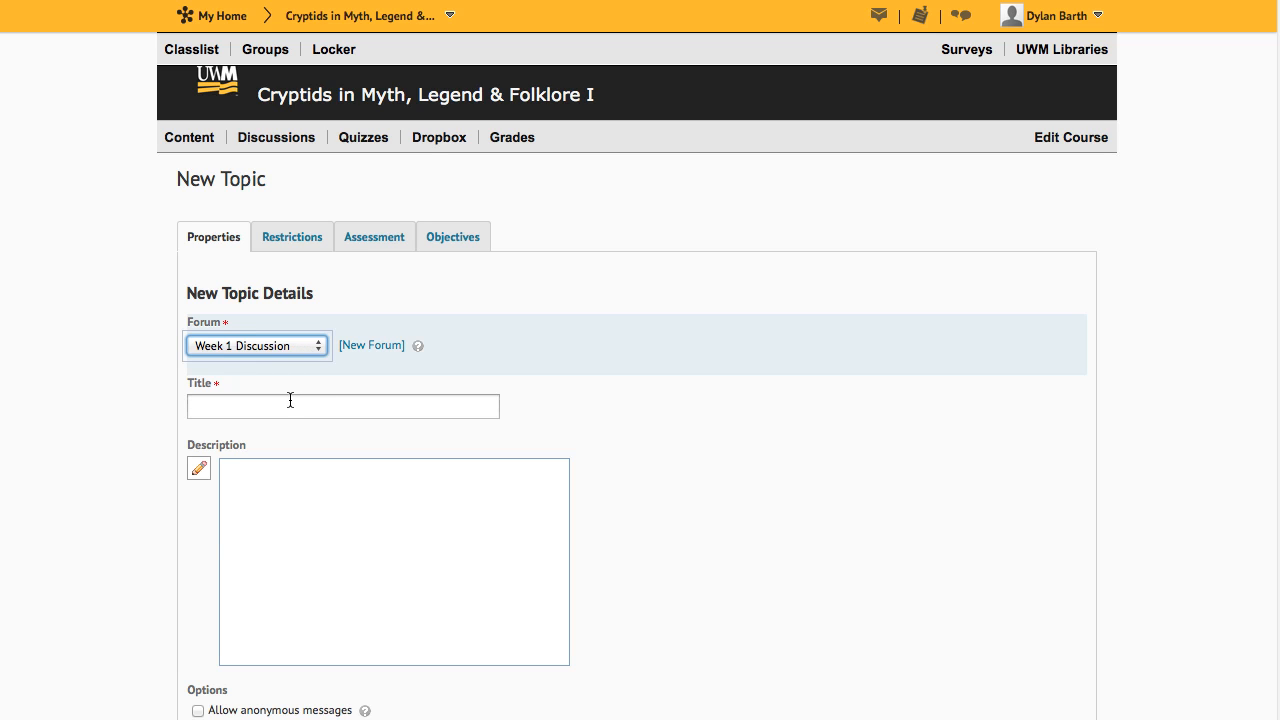
left_click(291, 400)
type("Wee")
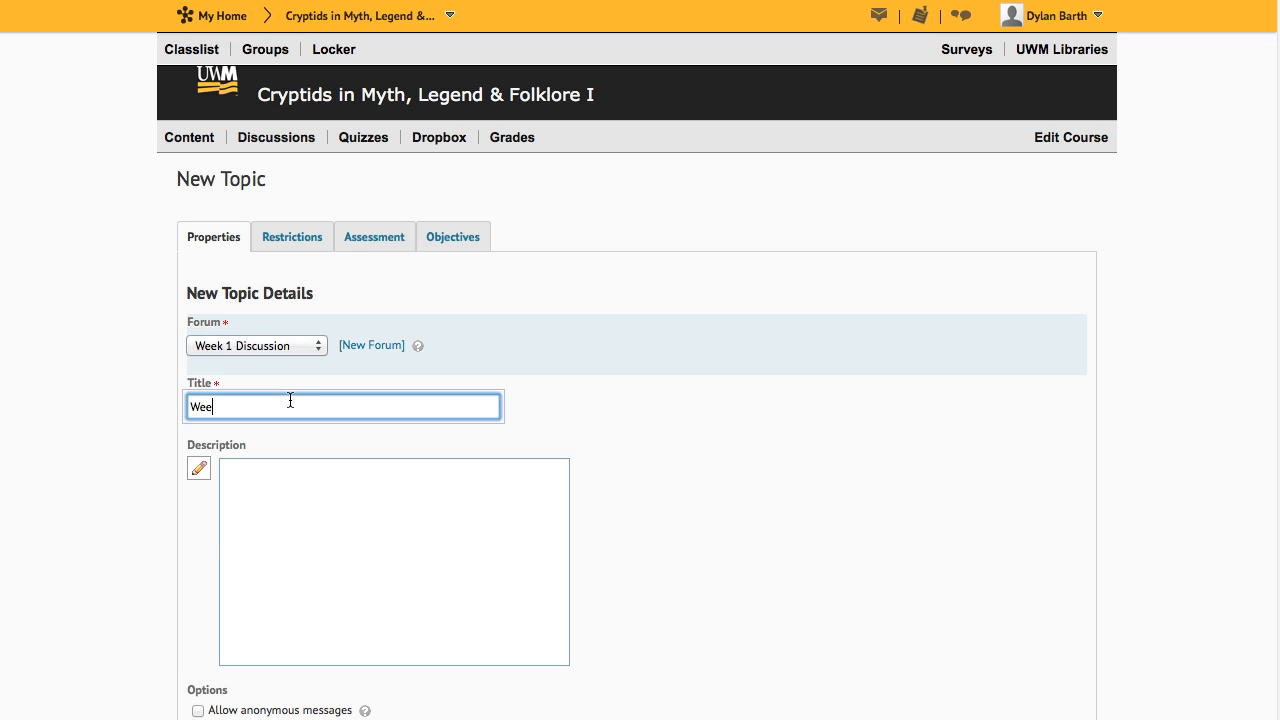
type("k 1 Discussion")
Require users to compose a message before participating in the topic, save it, and return to Discussions
scroll(708, 480, "down", 3)
scroll(708, 487, "down", 1)
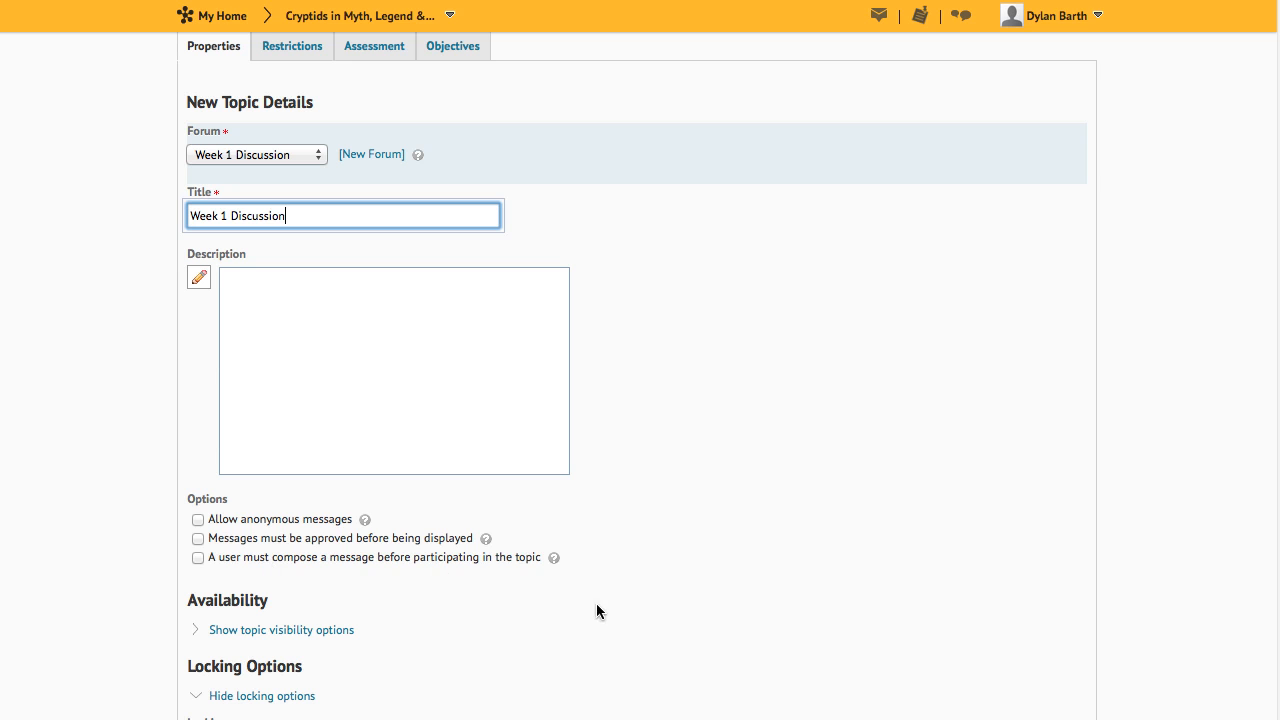
left_click(196, 557)
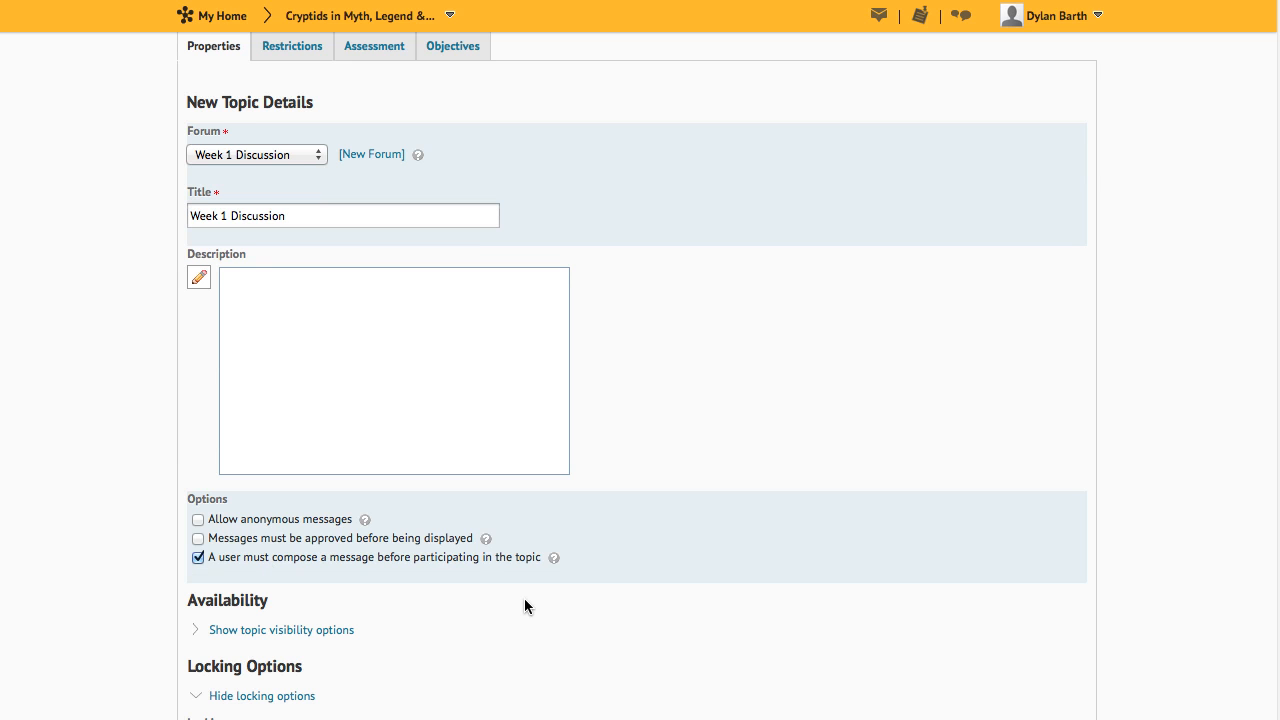
scroll(524, 598, "down", 5)
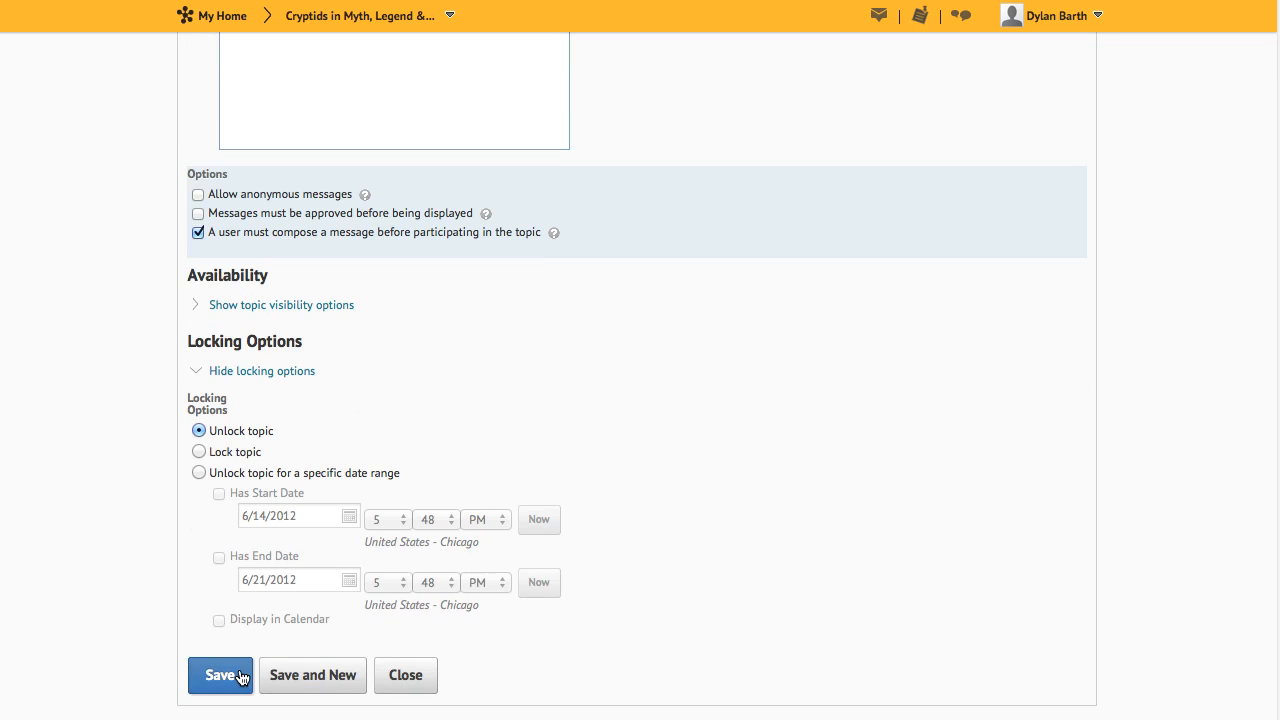
left_click(240, 677)
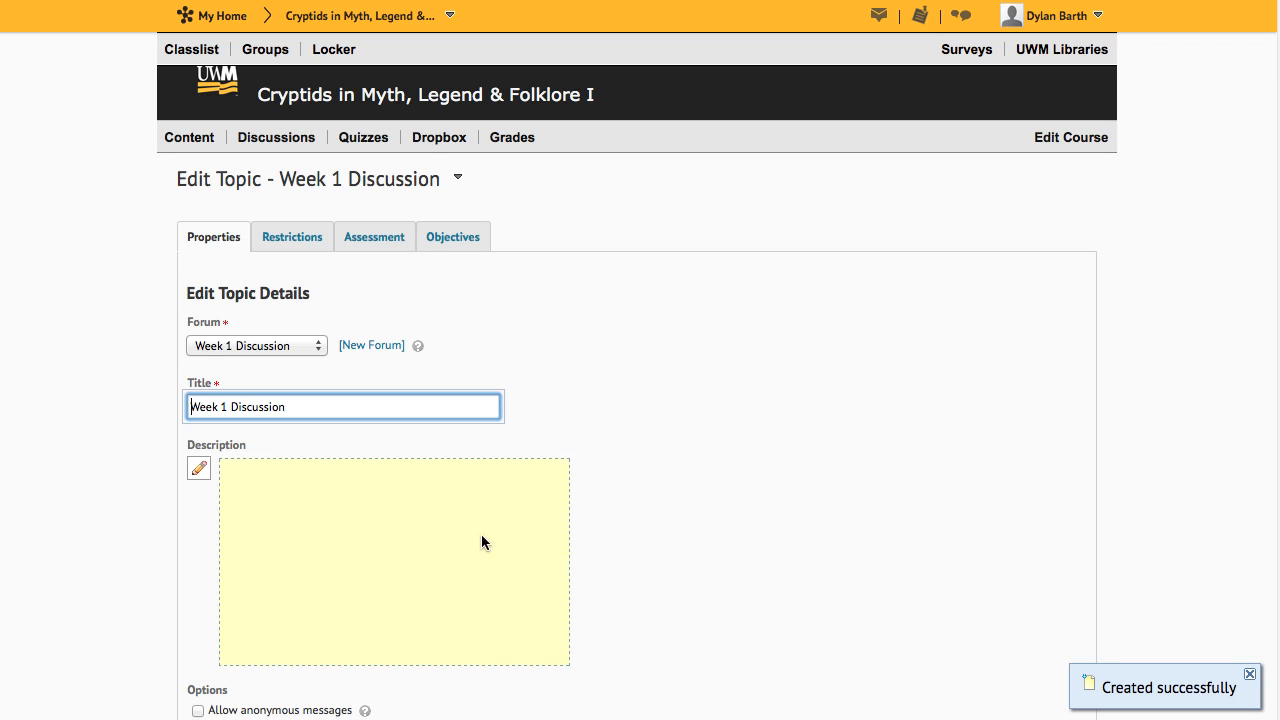
left_click(300, 142)
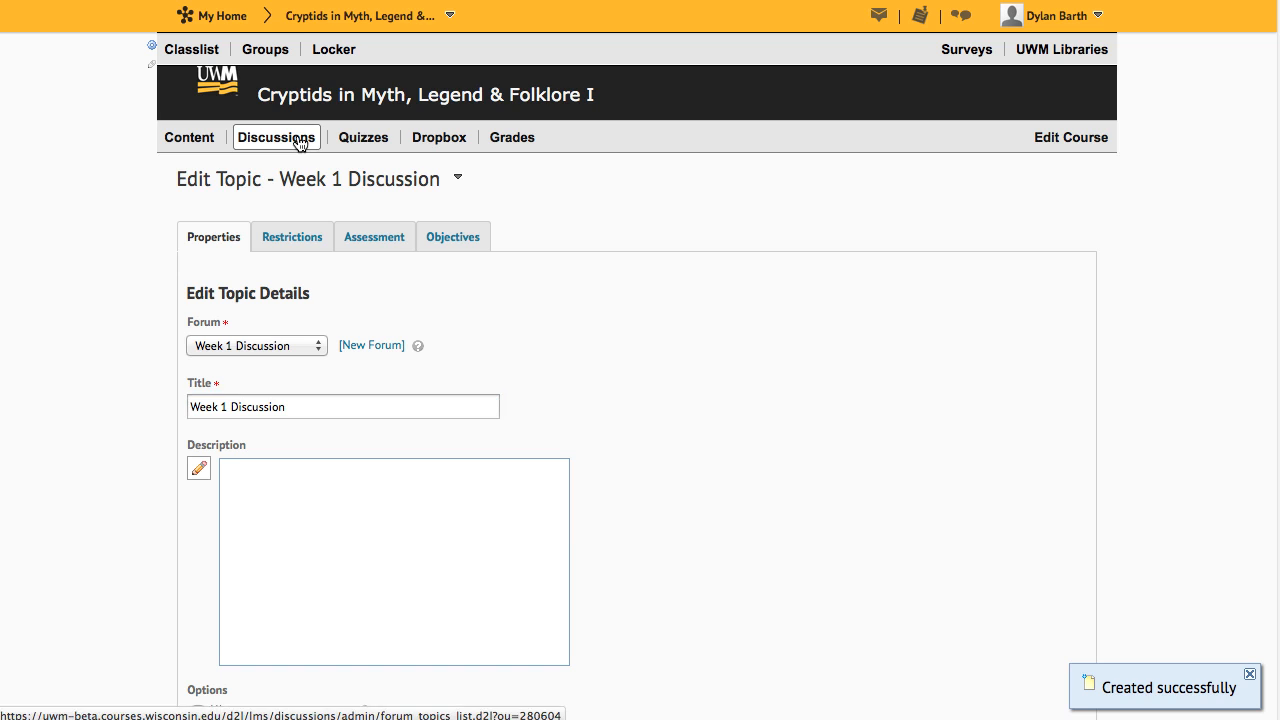
Open the grading and feedback page for the crappy.jobs.htm submission in the Assignment 1 dropbox folder
left_click(455, 145)
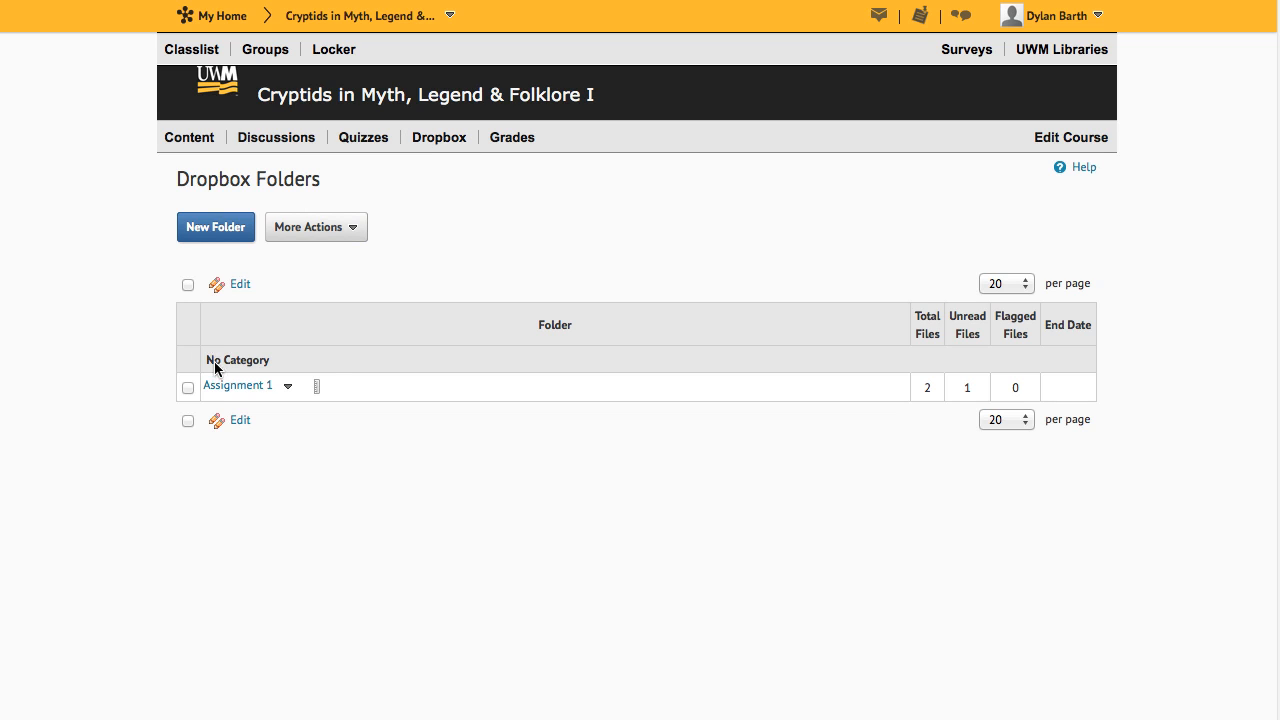
left_click(226, 389)
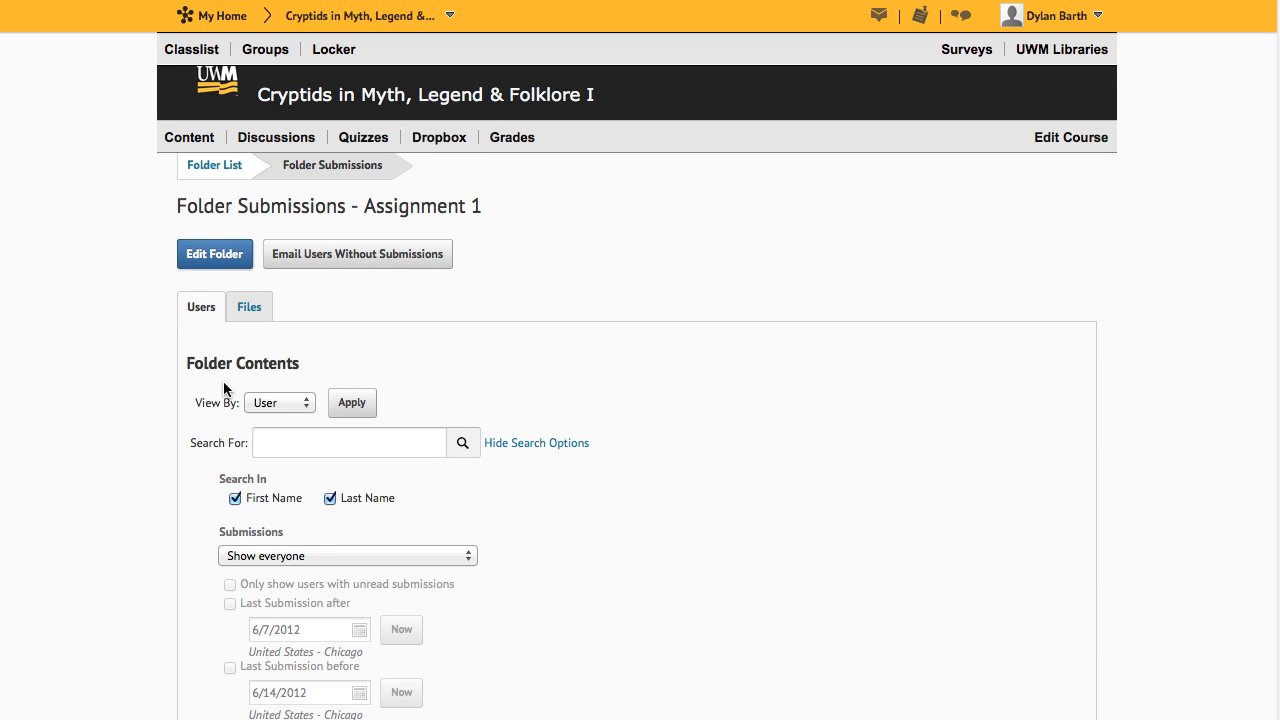
scroll(224, 389, "down", 10)
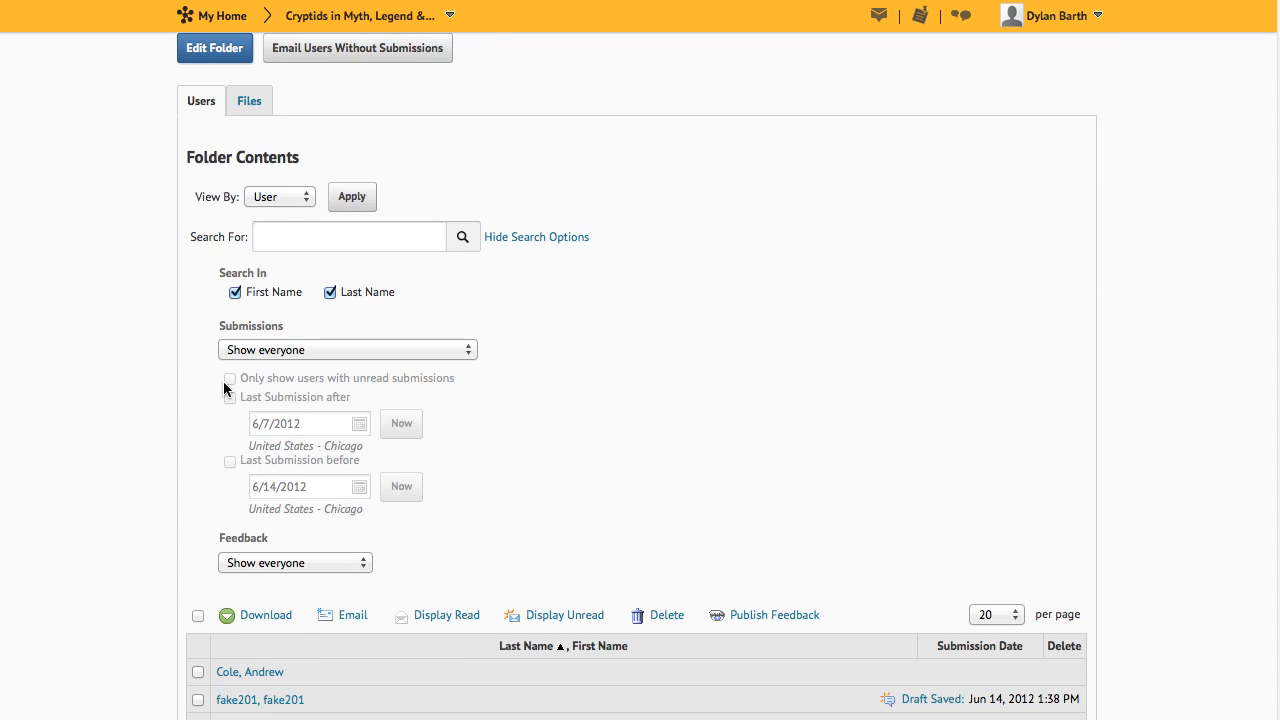
scroll(224, 389, "down", 2)
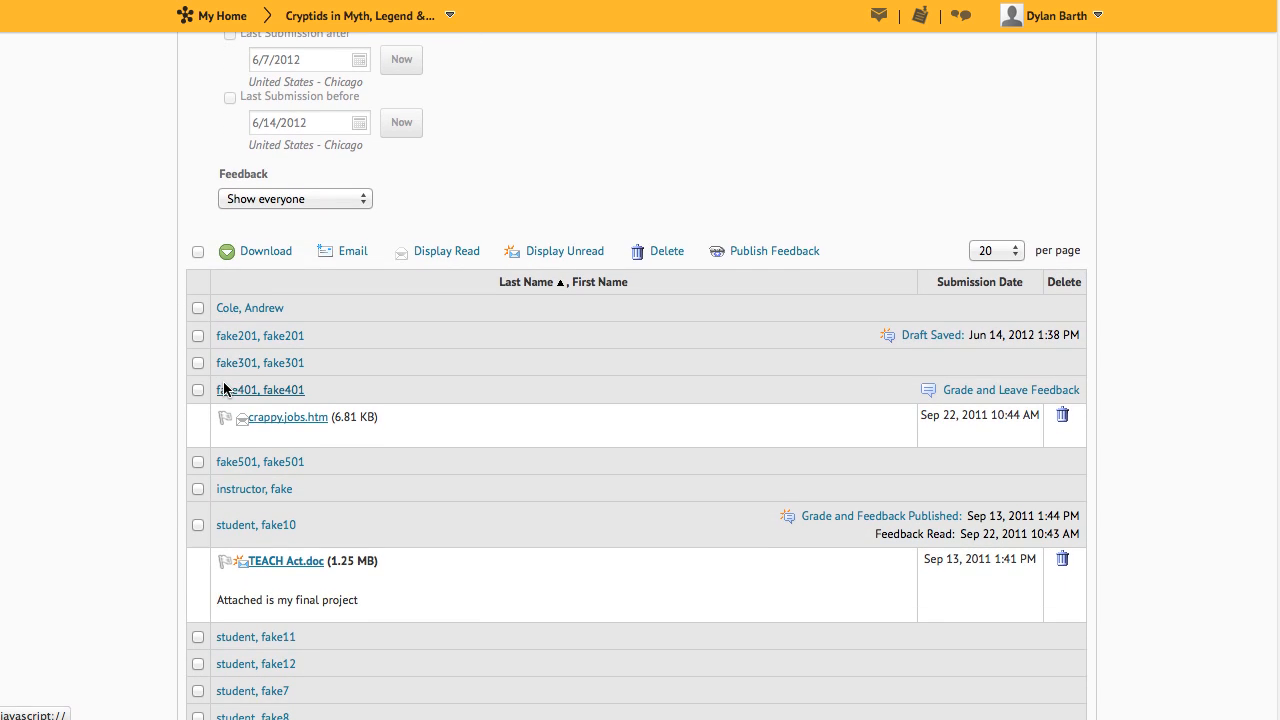
left_click(975, 392)
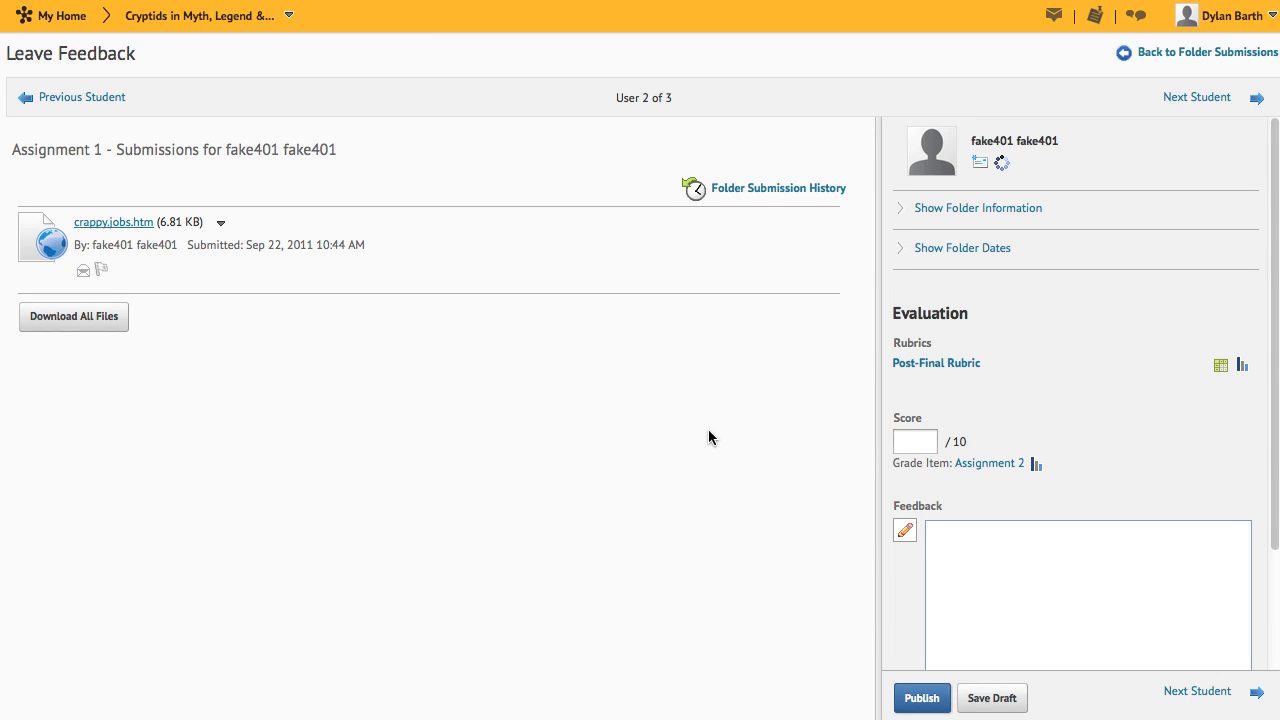
Enter the feedback "Well done!" for the submission, save it as a draft, and return to the folder submissions
left_click(1031, 558)
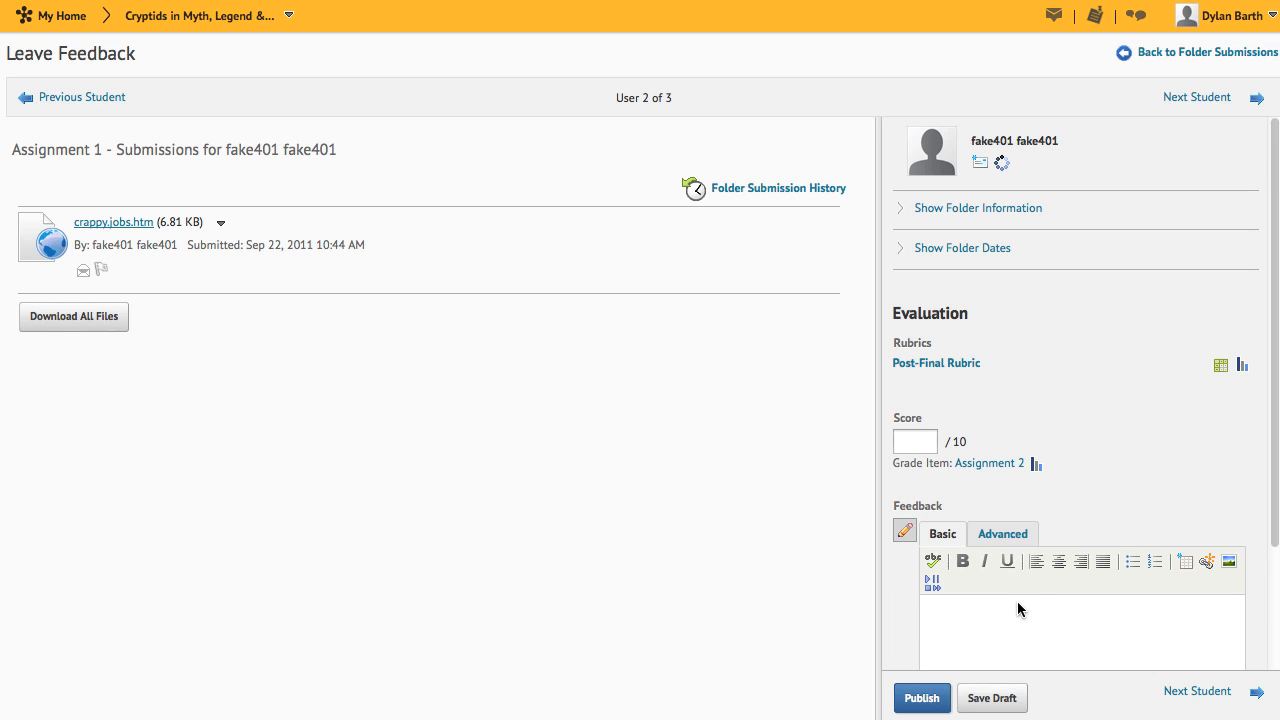
type("Well done!")
scroll(1128, 663, "down", 2)
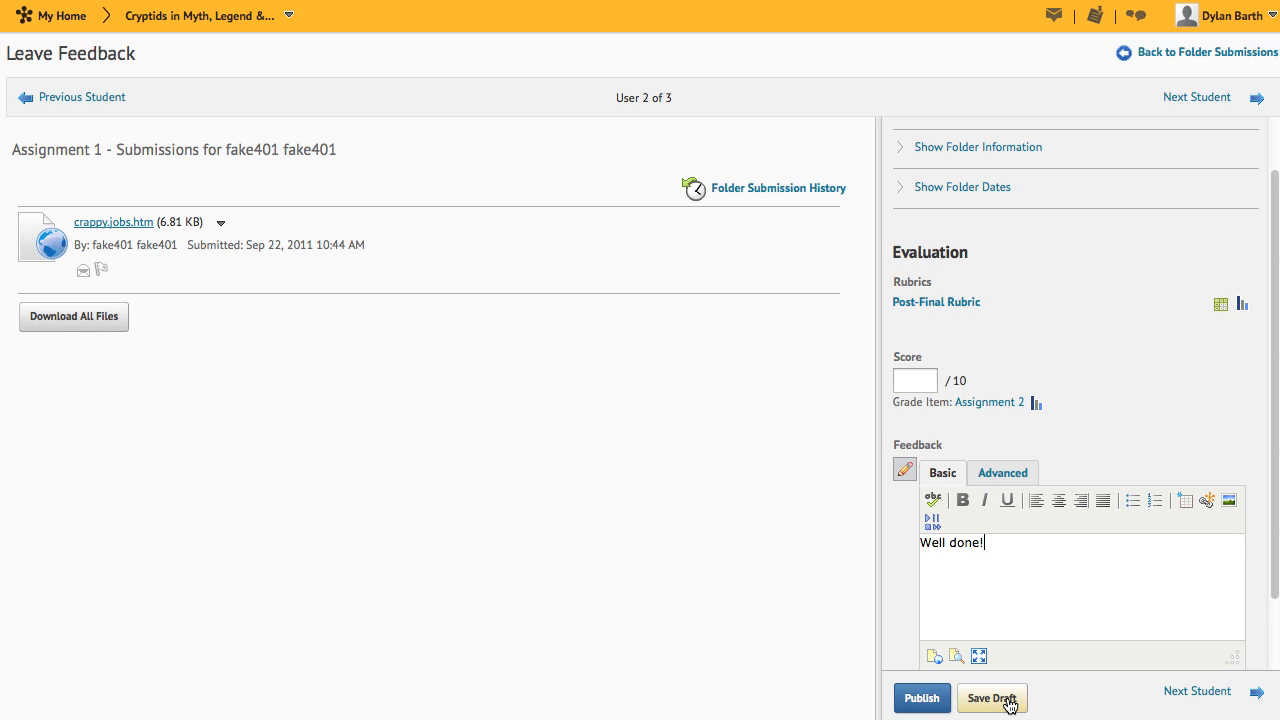
left_click(1010, 705)
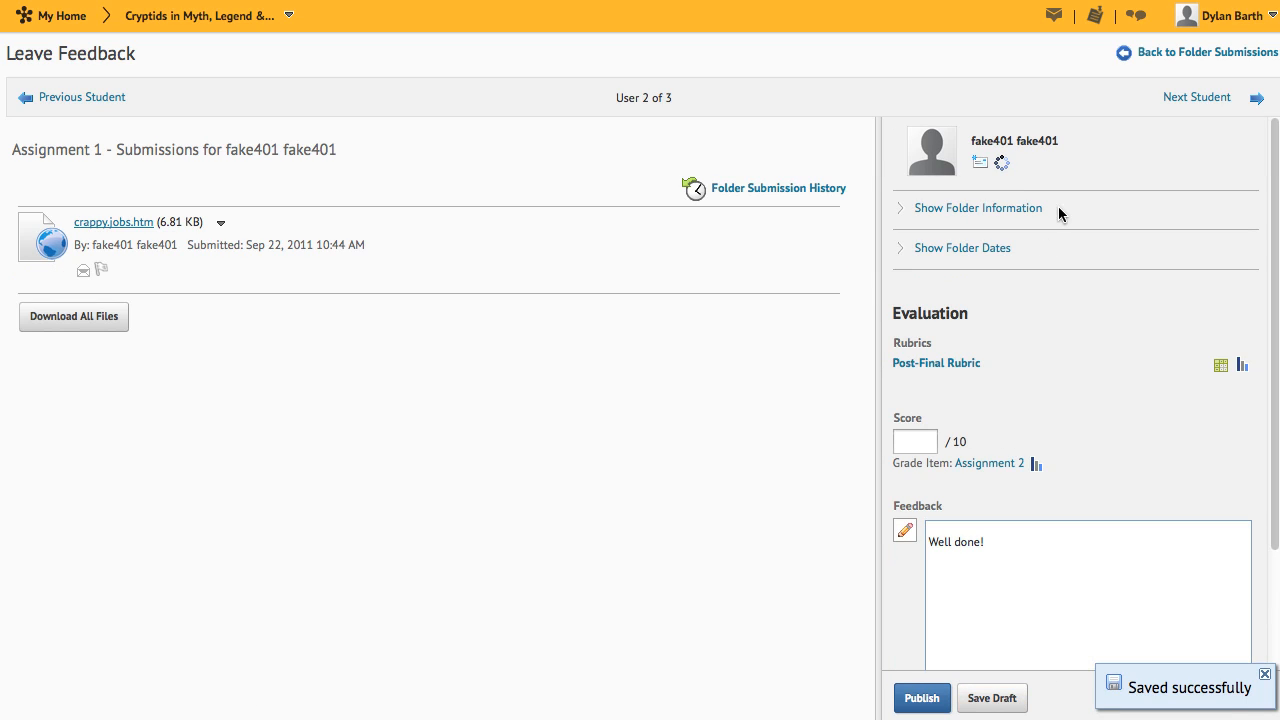
left_click(1150, 57)
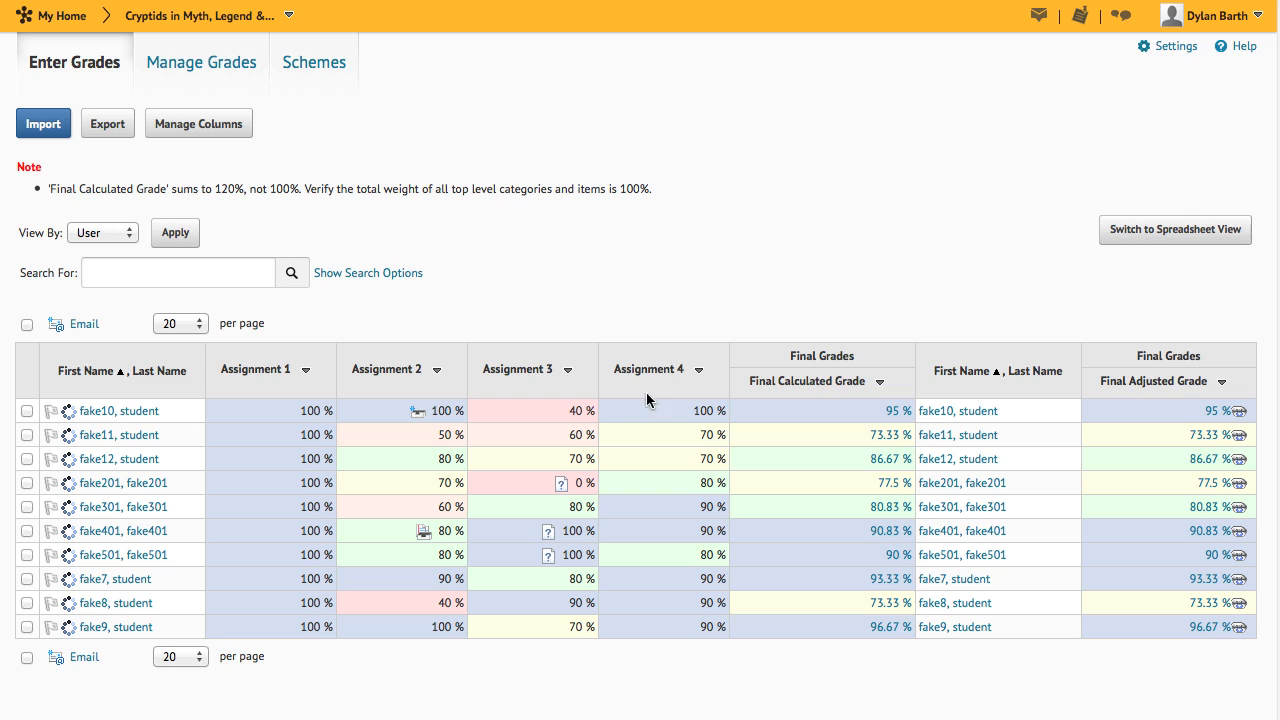
Open the dropbox submission linked to the first listed student's Assignment 2 grade
left_click(421, 414)
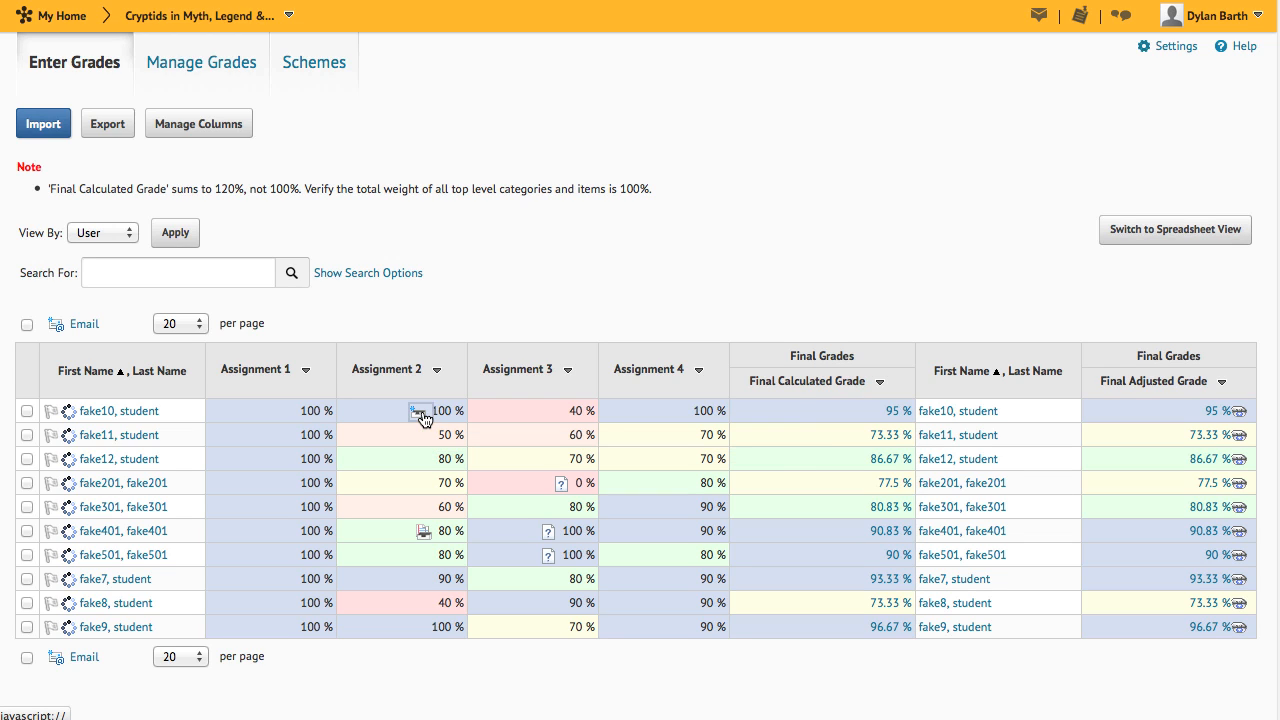